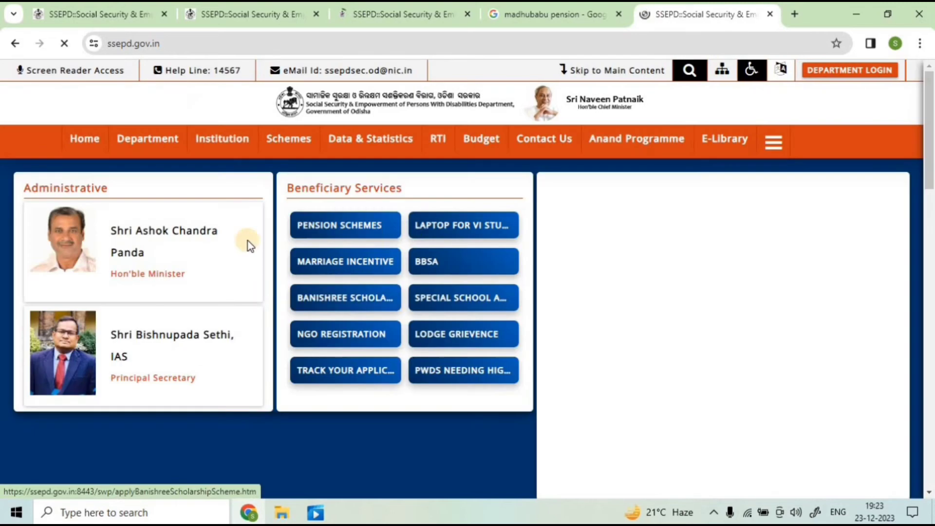
Open the Pension Schemes beneficiary application and proceed with the Madhu Babu Pension Yojana scheme.
click(322, 221)
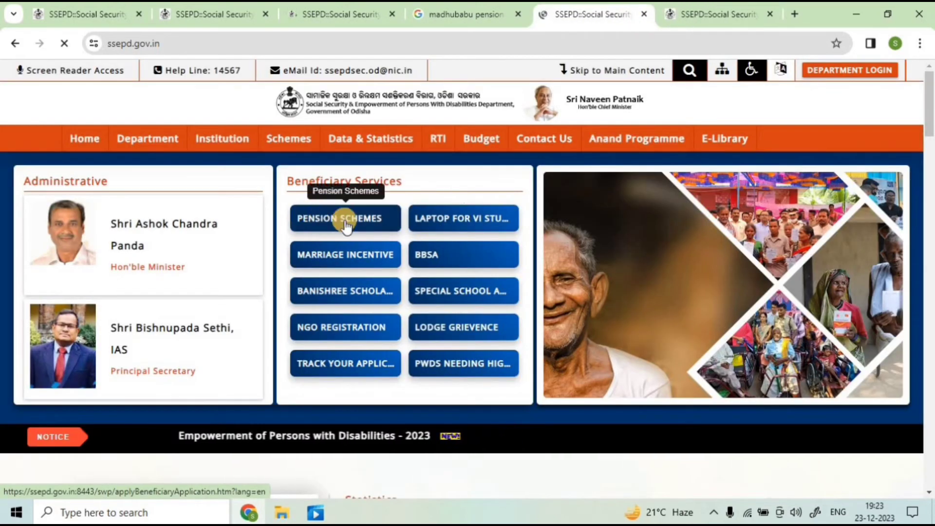
click(323, 223)
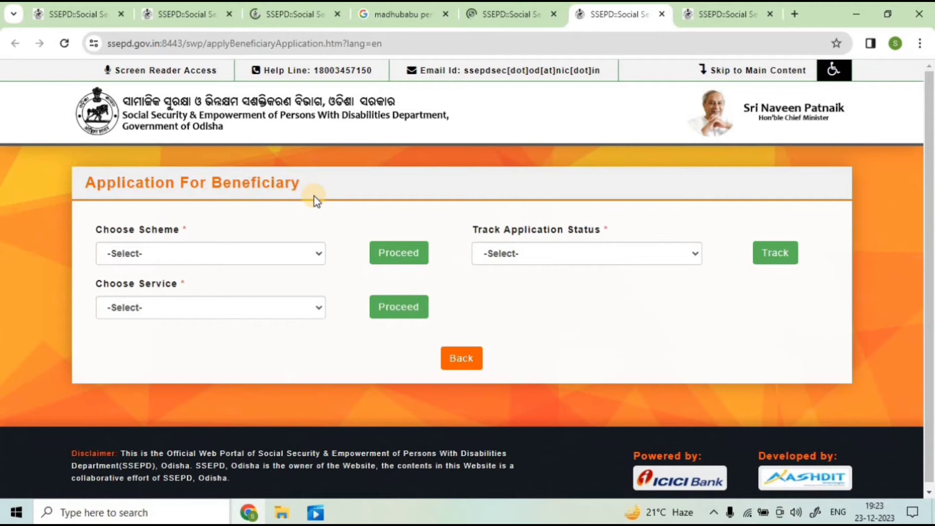
click(211, 254)
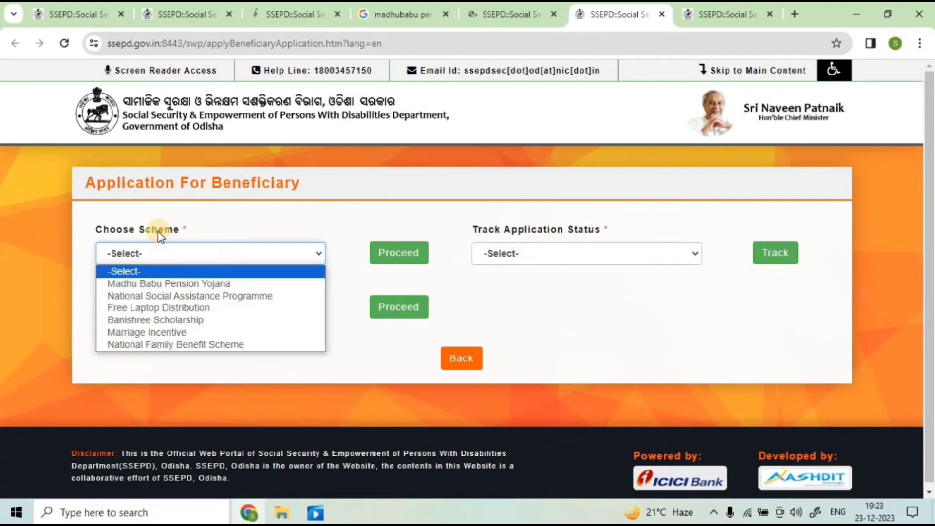
click(153, 283)
click(392, 254)
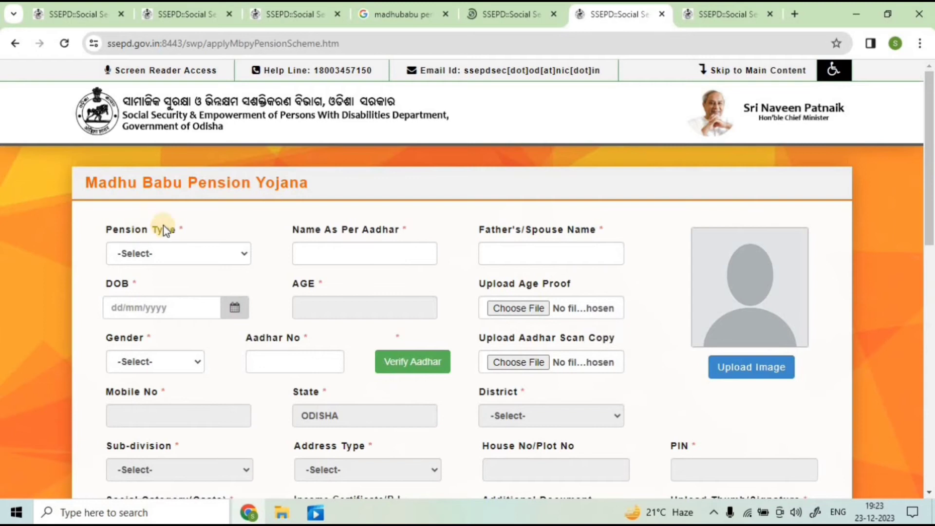
Choose Old Age Pension as the pension type and fill in the applicant's name, father's/spouse name and date of birth.
click(190, 254)
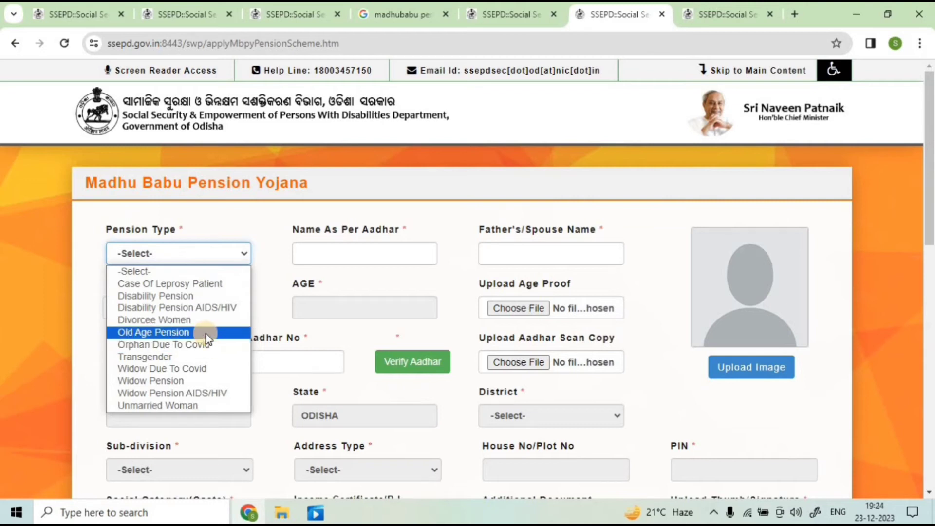
click(137, 332)
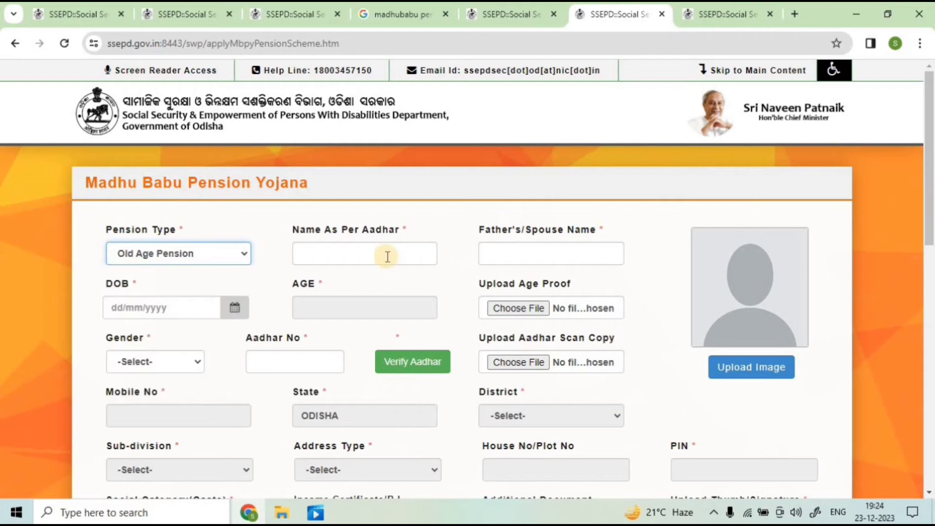
click(349, 248)
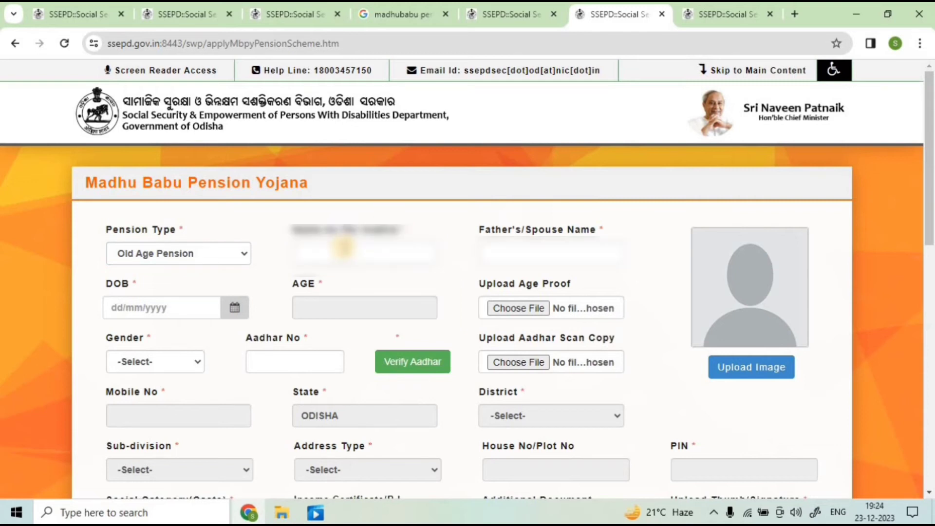
click(343, 248)
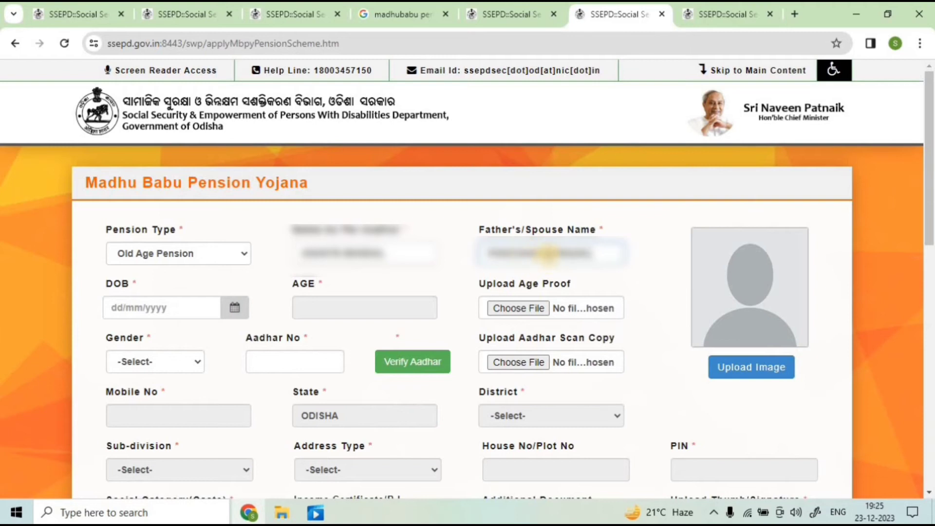
click(235, 308)
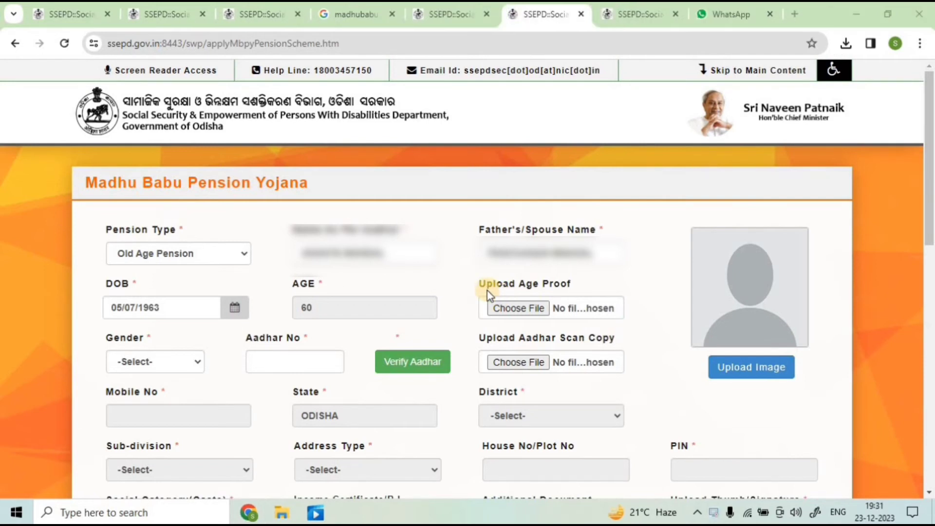
Attach the applicant's voter card PDF as the age proof.
click(527, 313)
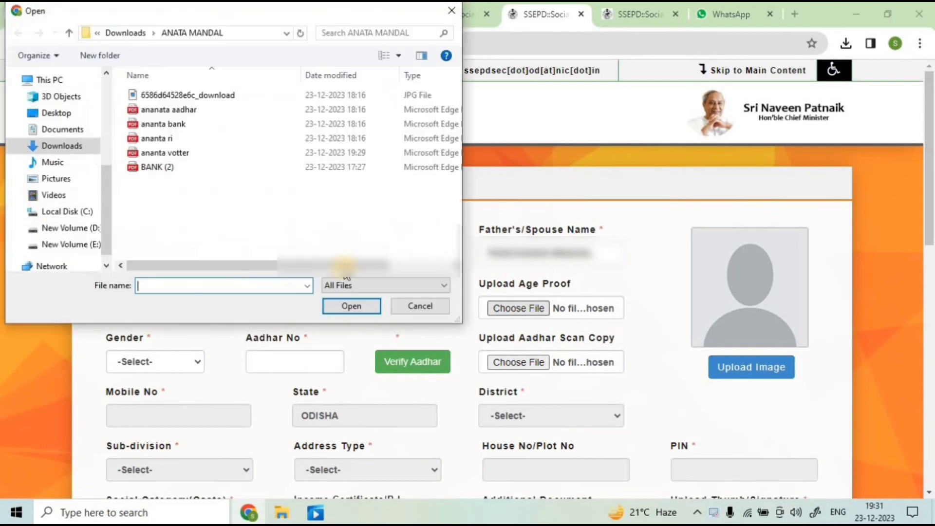
click(176, 155)
click(352, 307)
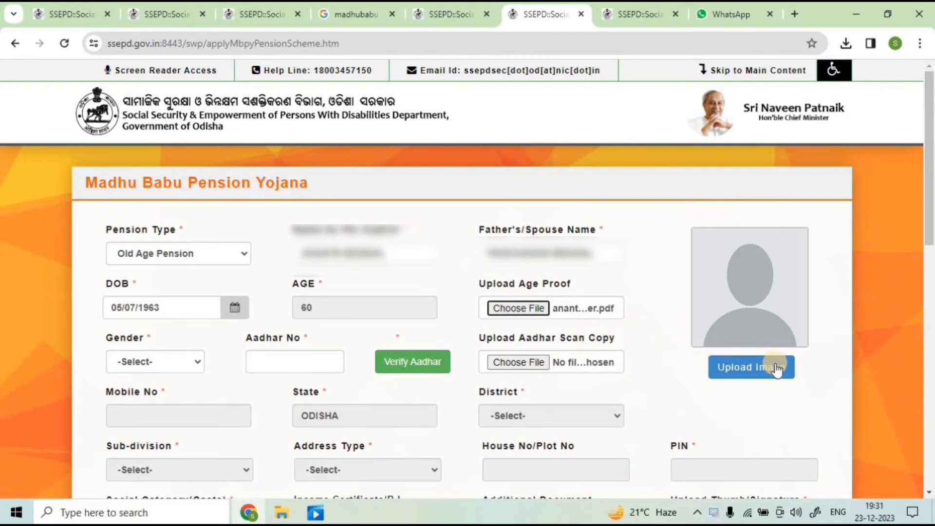
Set the gender to Male, then enter the applicant's Aadhar number and verify it.
click(148, 362)
click(148, 388)
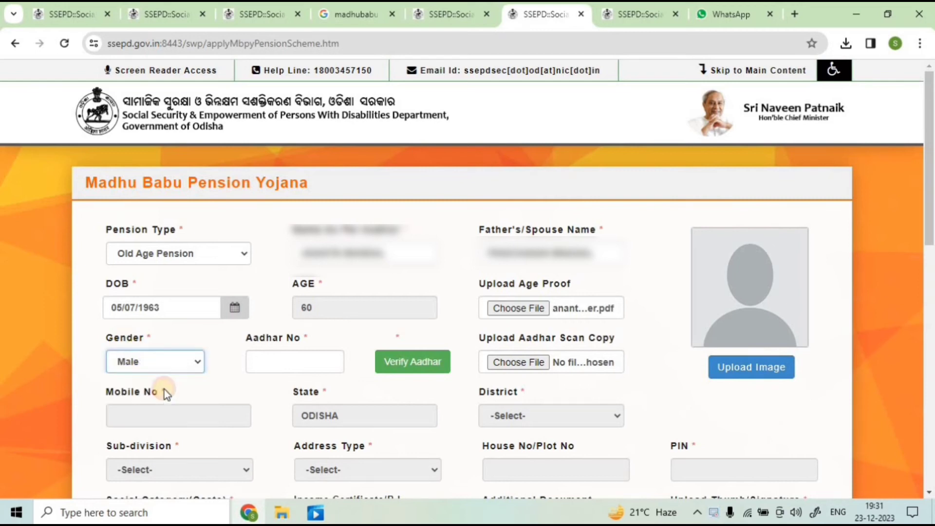
click(261, 361)
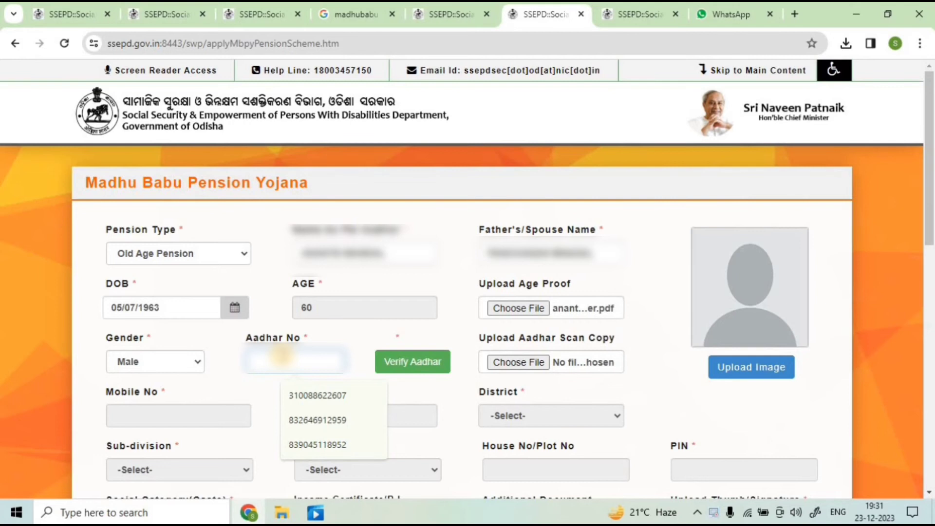
click(391, 368)
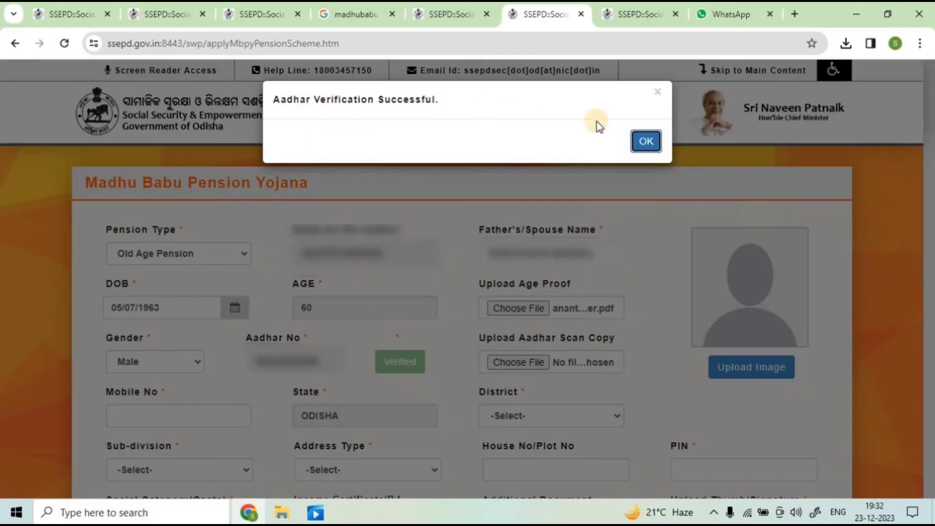
click(644, 143)
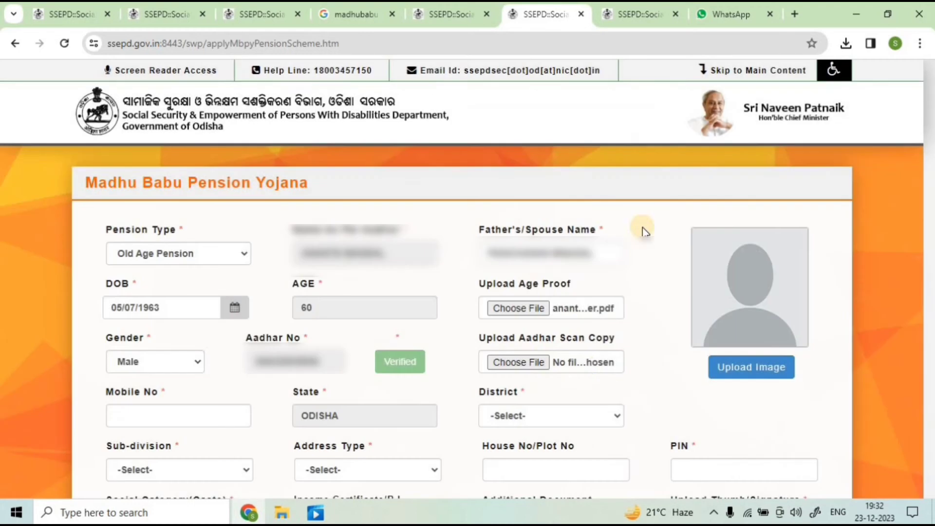
Attach the applicant's Aadhar PDF as the Aadhar scan copy.
click(516, 363)
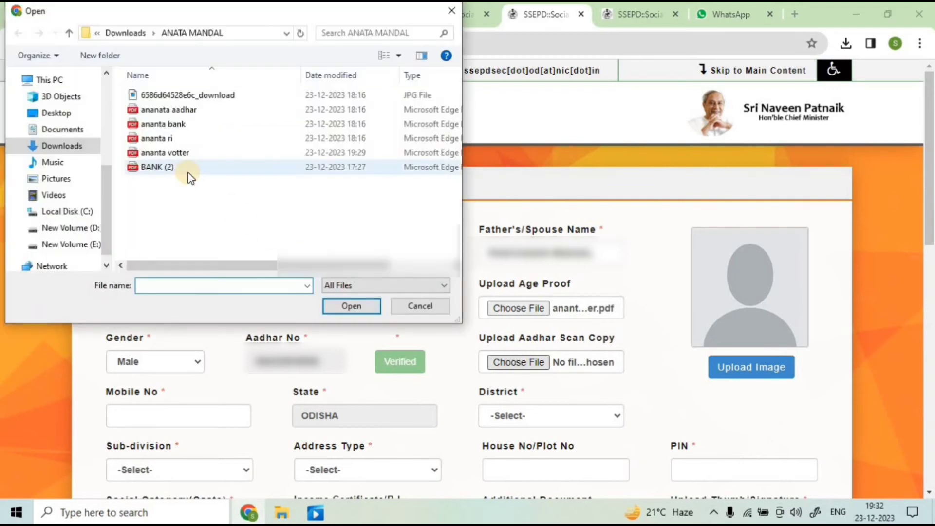
click(168, 109)
click(351, 306)
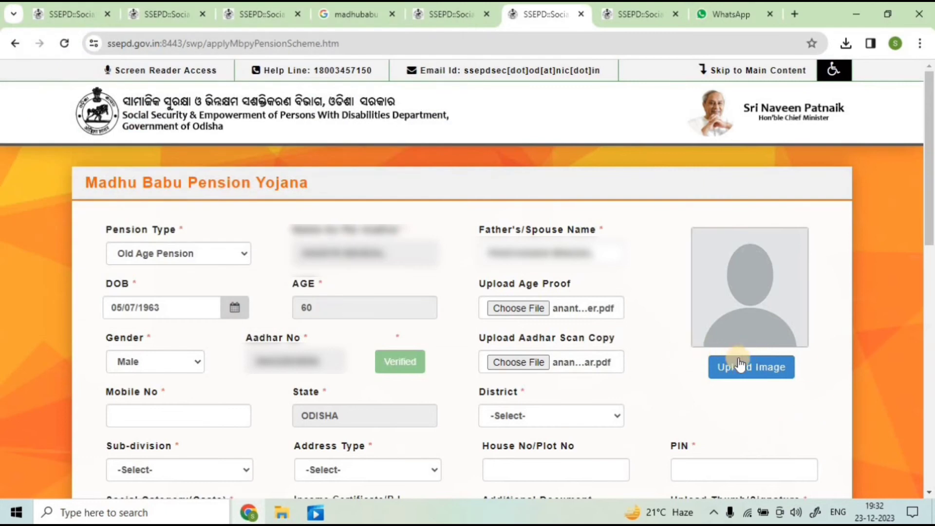
Upload the JPG file 6586d64528e6c_download as the applicant's photo.
click(767, 370)
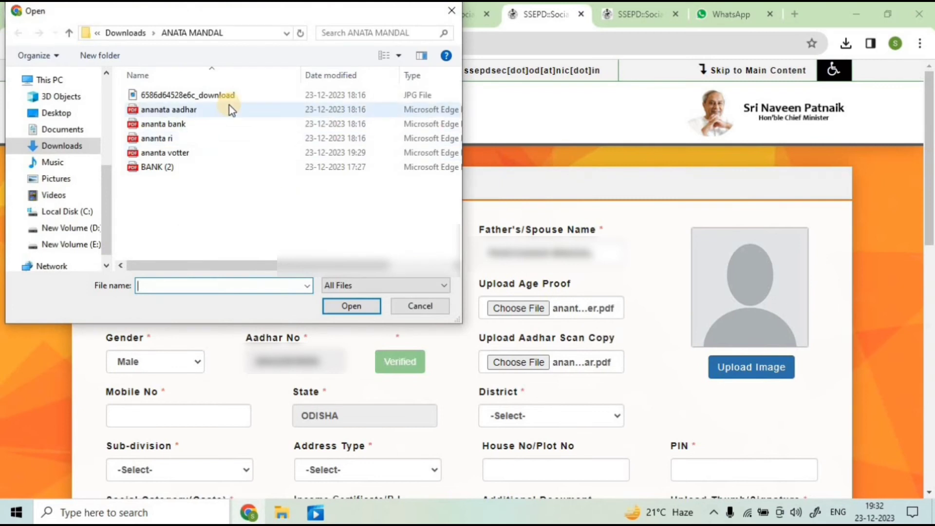
click(232, 100)
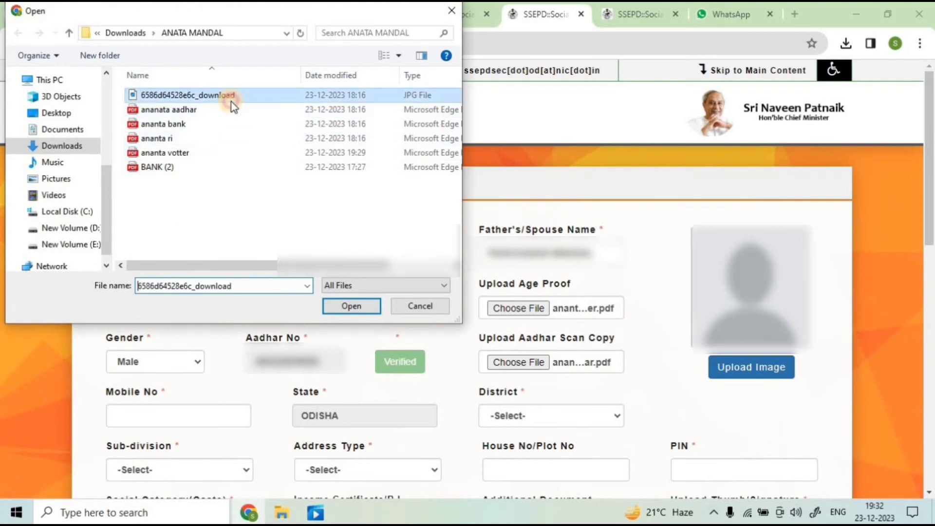
click(351, 308)
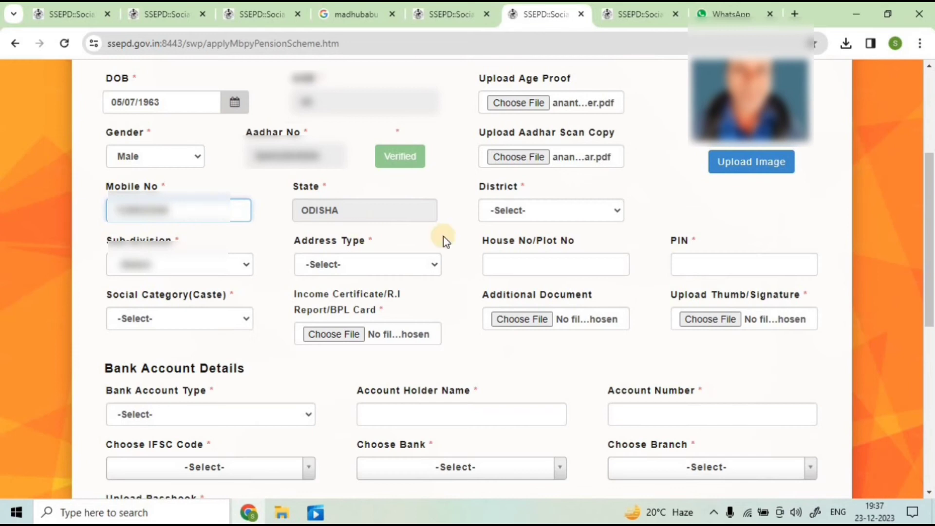
Select the applicant's home district for the address.
click(500, 220)
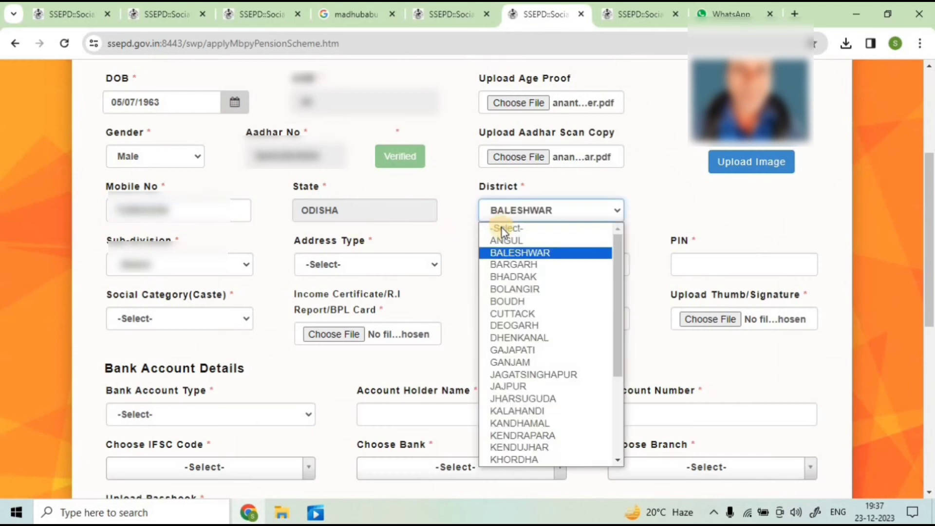
key(k)
key(g)
click(517, 254)
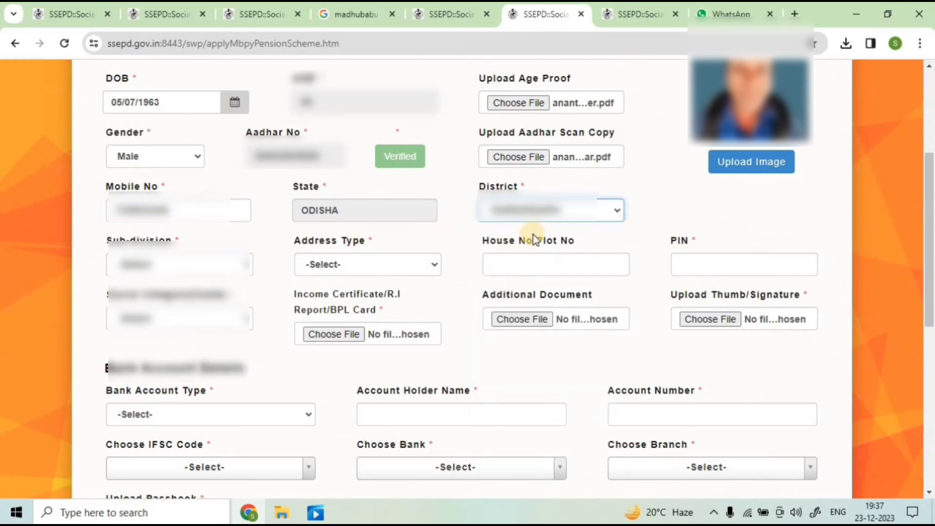
click(536, 210)
scroll(536, 244, up, 2)
key(s)
key(u)
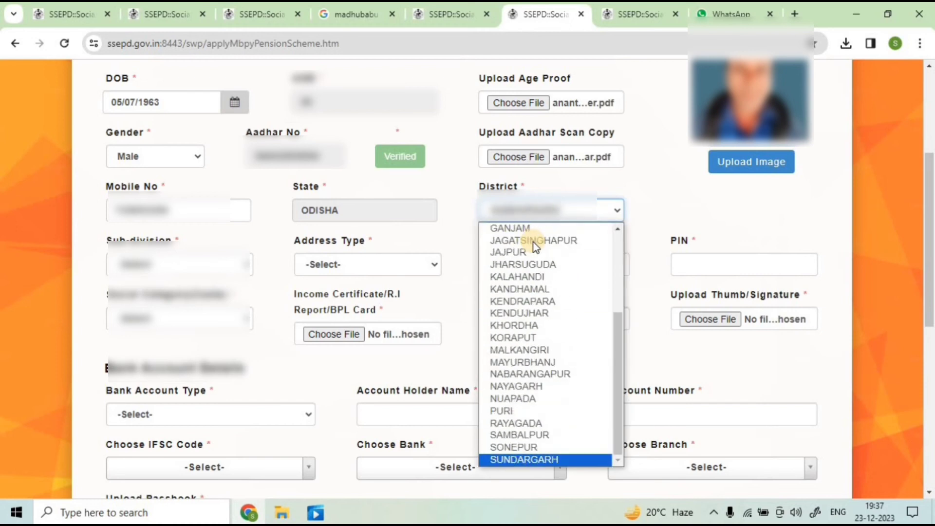
key(Return)
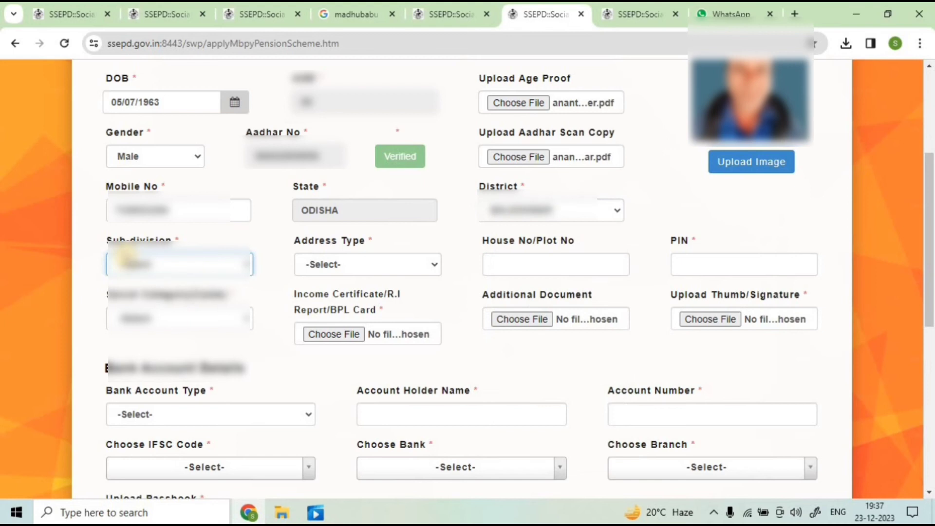
Select the applicant's sub-division and set the address type to Block.
click(142, 264)
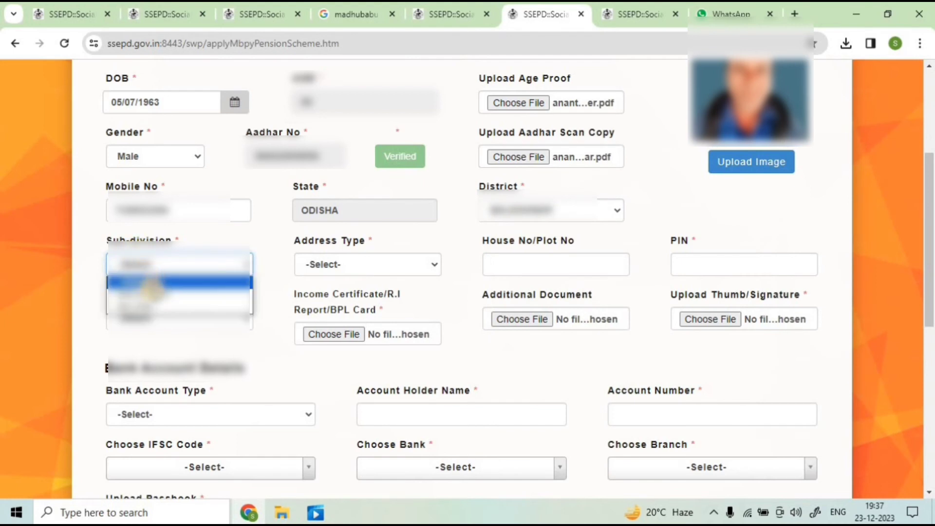
click(152, 293)
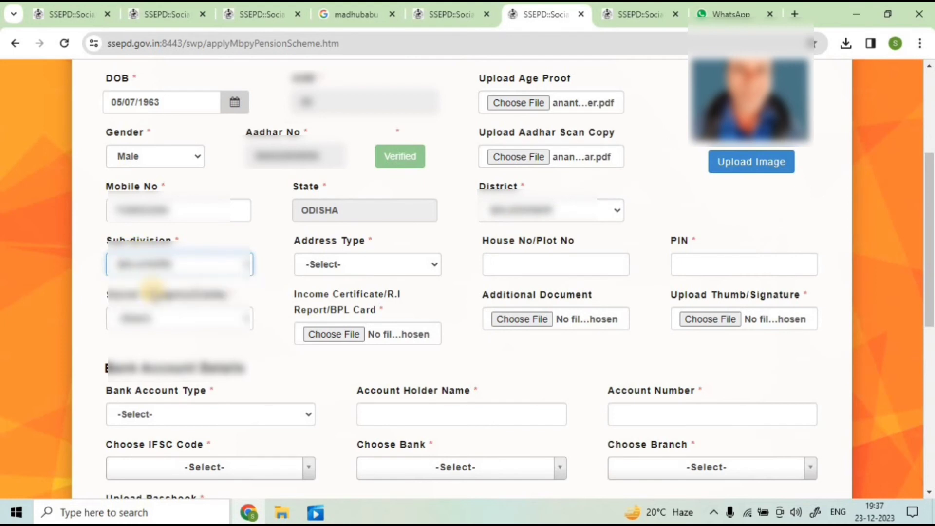
click(352, 264)
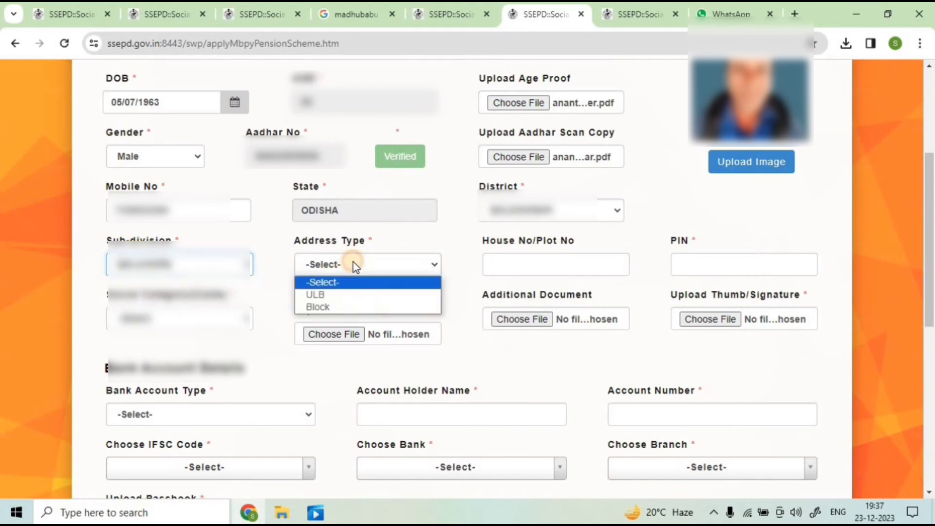
click(351, 294)
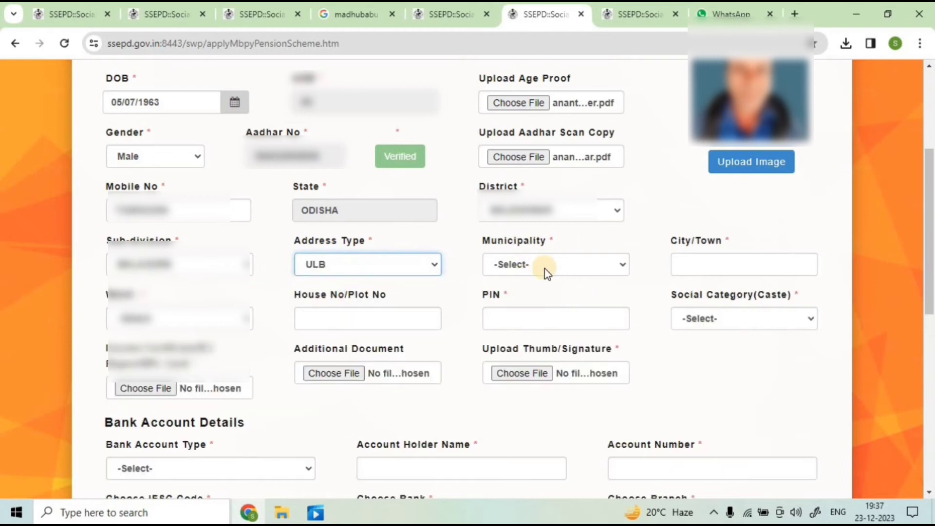
click(373, 269)
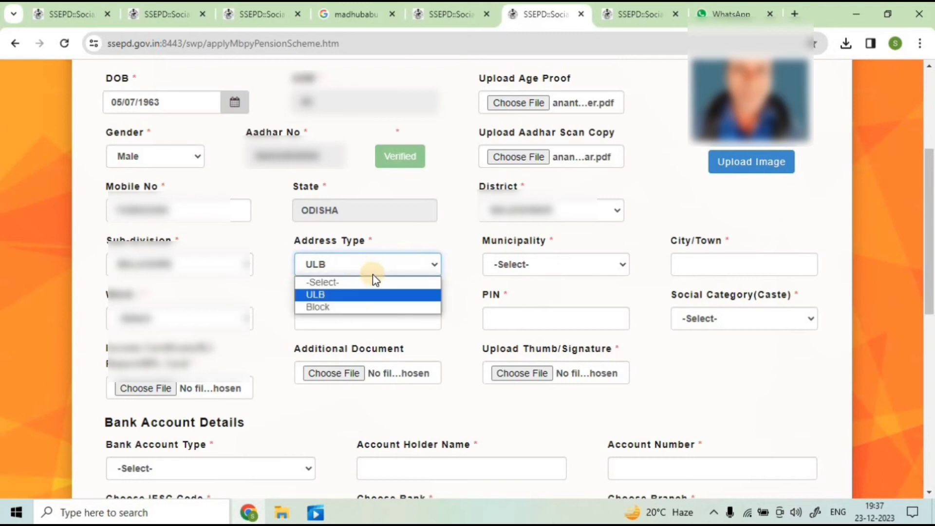
click(372, 304)
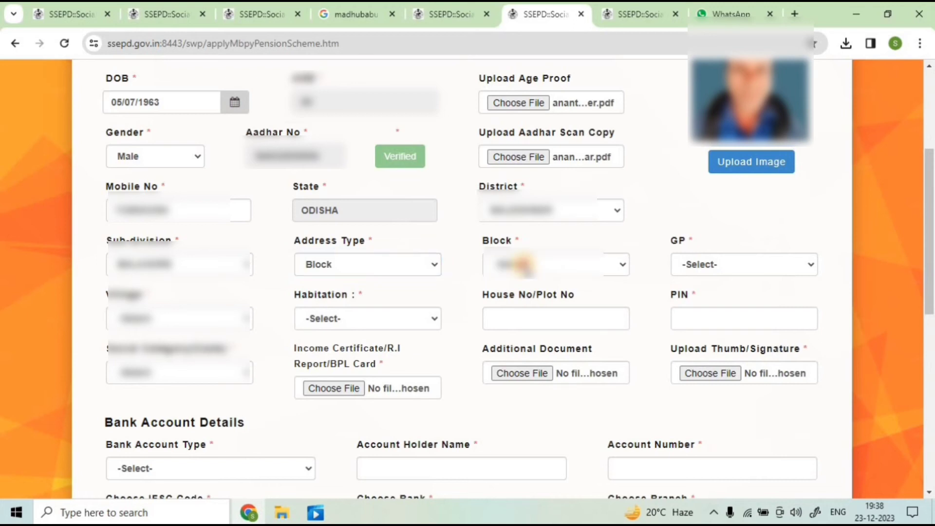
Select the applicant's block and gram panchayat (GP) in the address details.
click(524, 266)
click(525, 295)
click(708, 270)
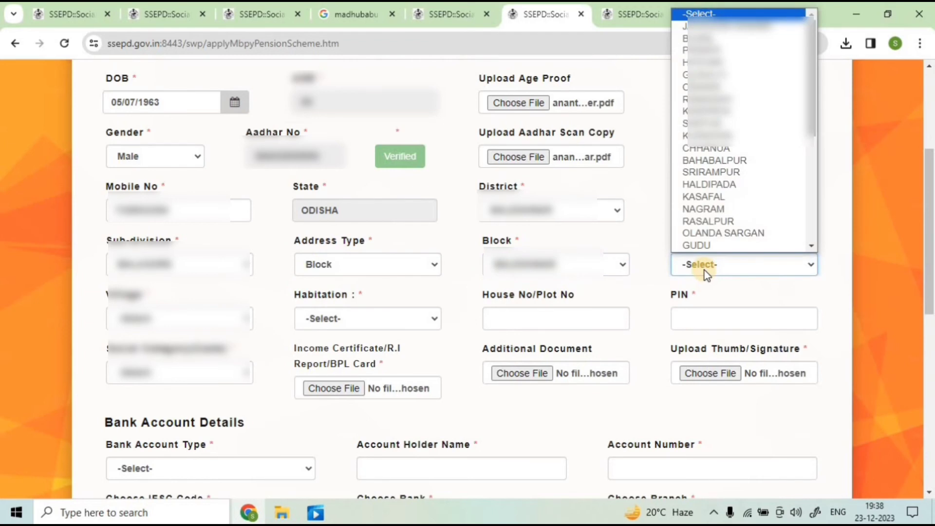
click(725, 125)
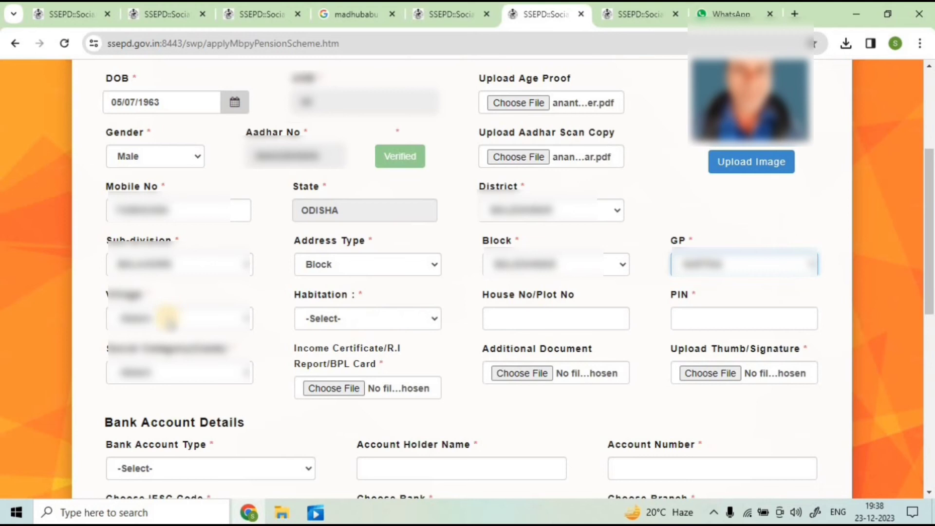
Select the applicant's village and habitation in the address details.
click(168, 319)
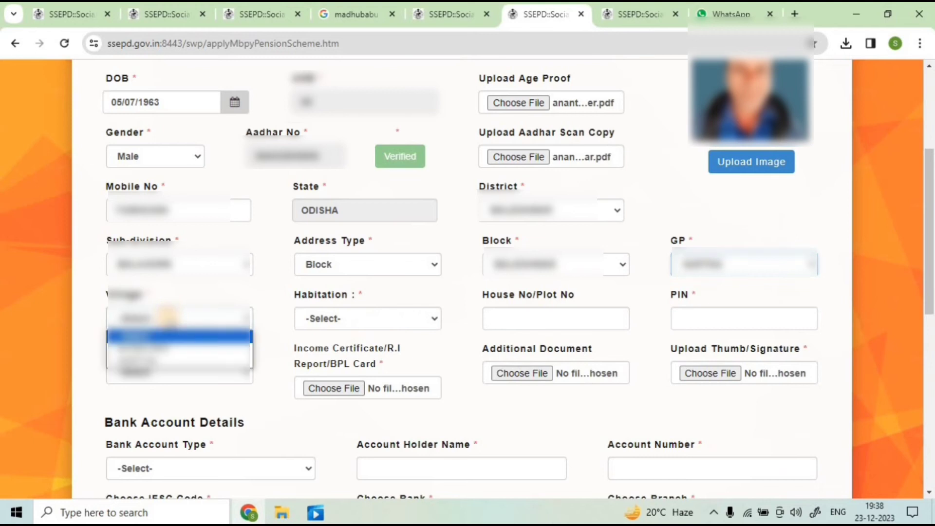
click(170, 361)
click(365, 319)
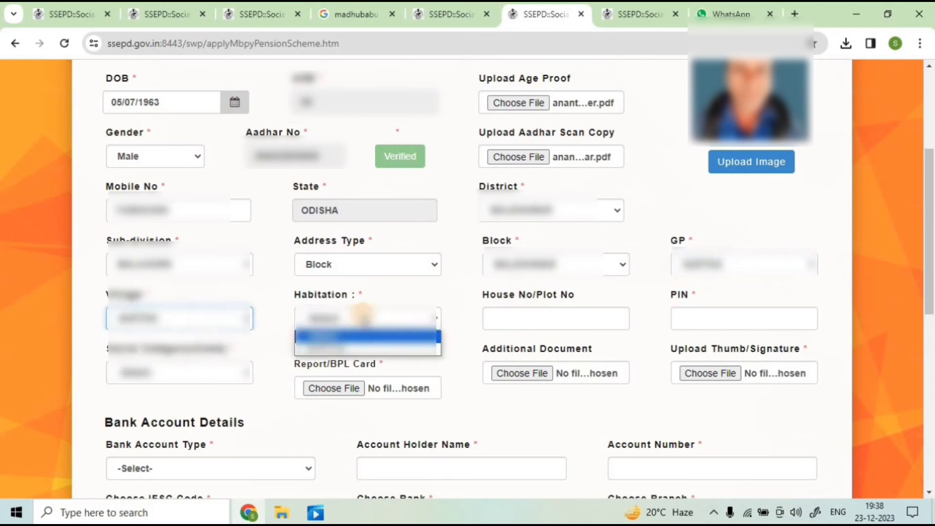
click(363, 351)
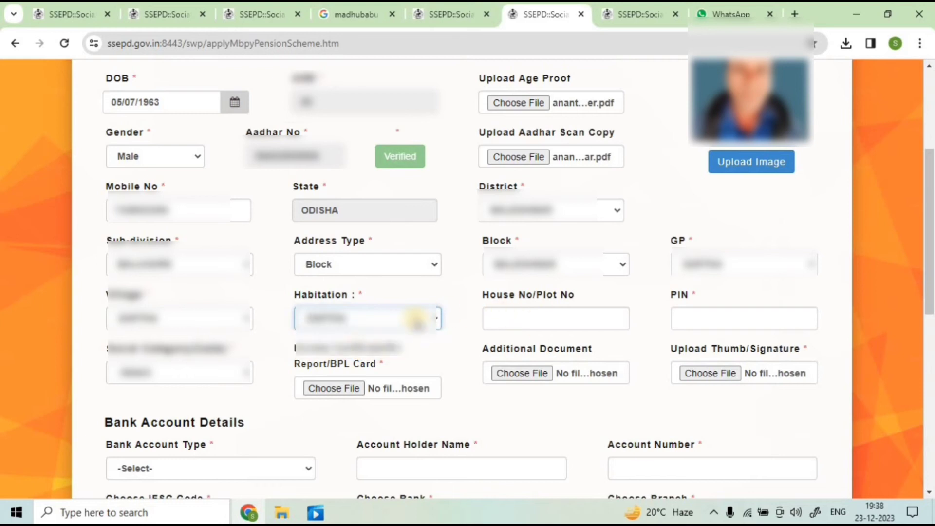
Enter the applicant's postal PIN code and set the social category (caste) to General.
click(685, 316)
click(685, 316)
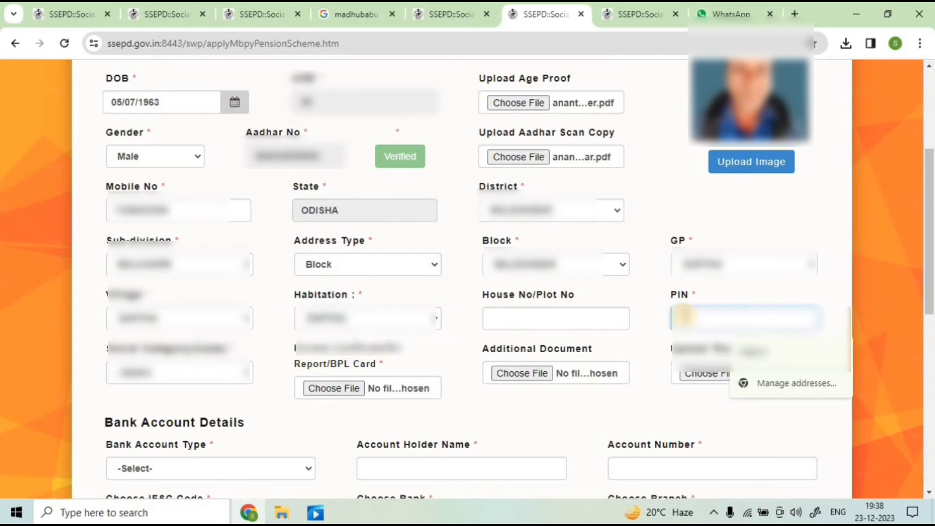
text(756027)
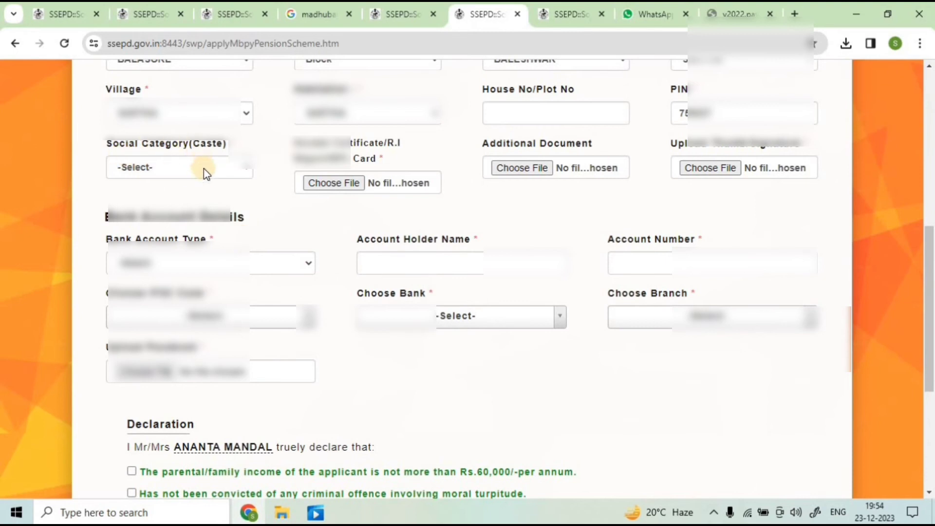
click(205, 171)
click(202, 197)
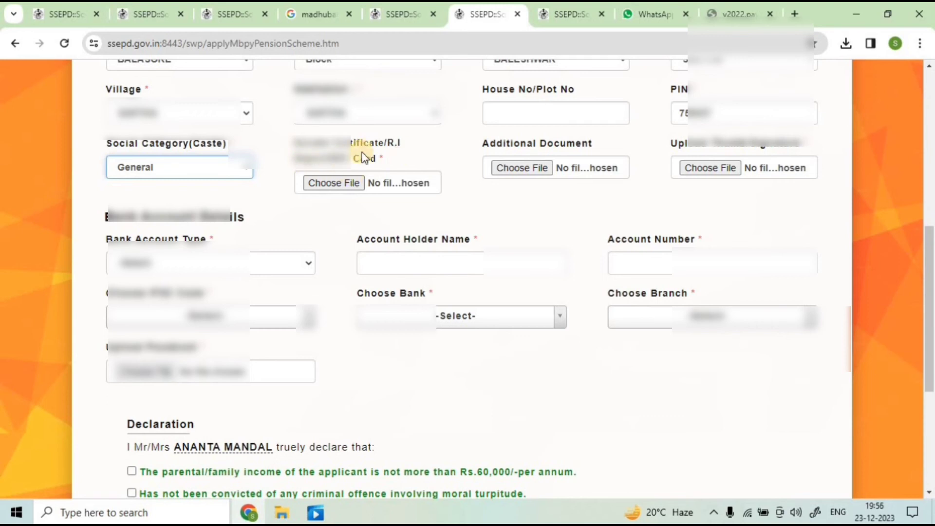
Upload the applicant's R.I. report PDF as income proof and a JPG image as the thumb impression or signature.
click(343, 184)
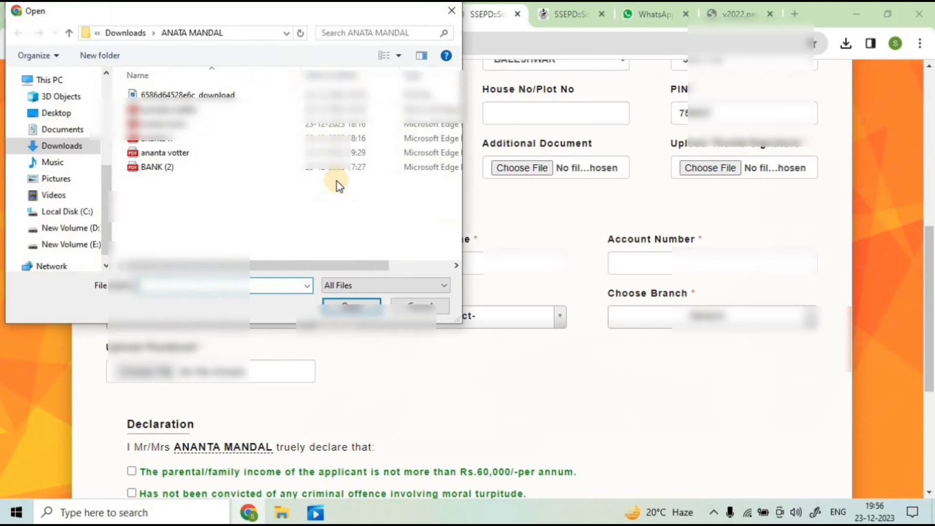
double_click(337, 182)
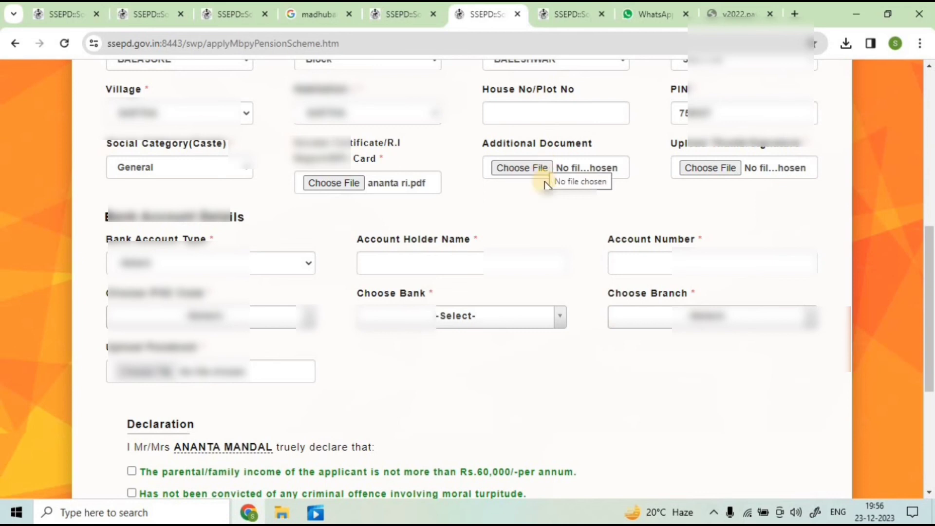
click(700, 168)
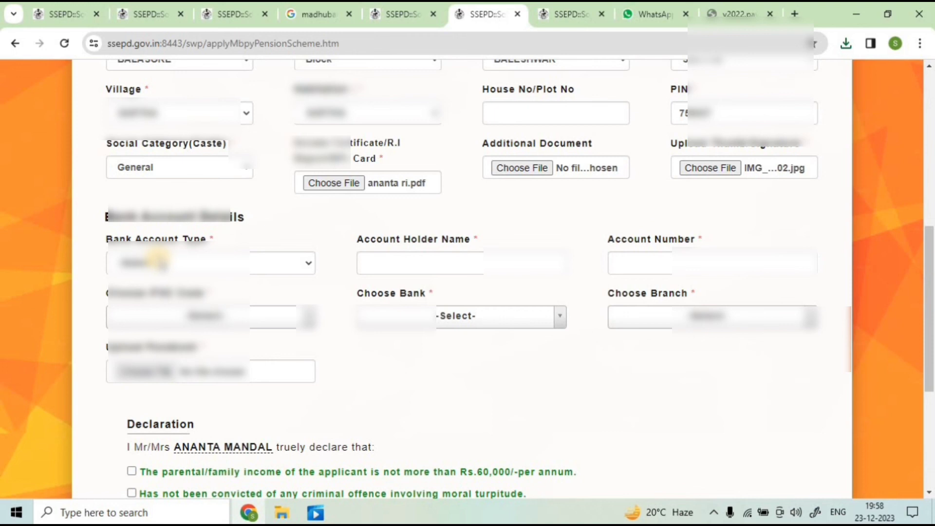
Set the bank account type to Single Account in the bank account details.
click(161, 261)
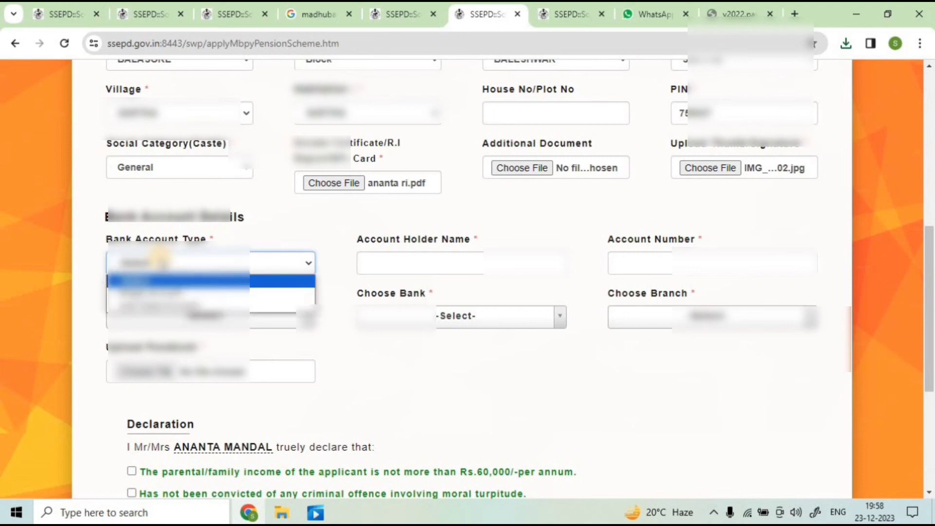
click(165, 293)
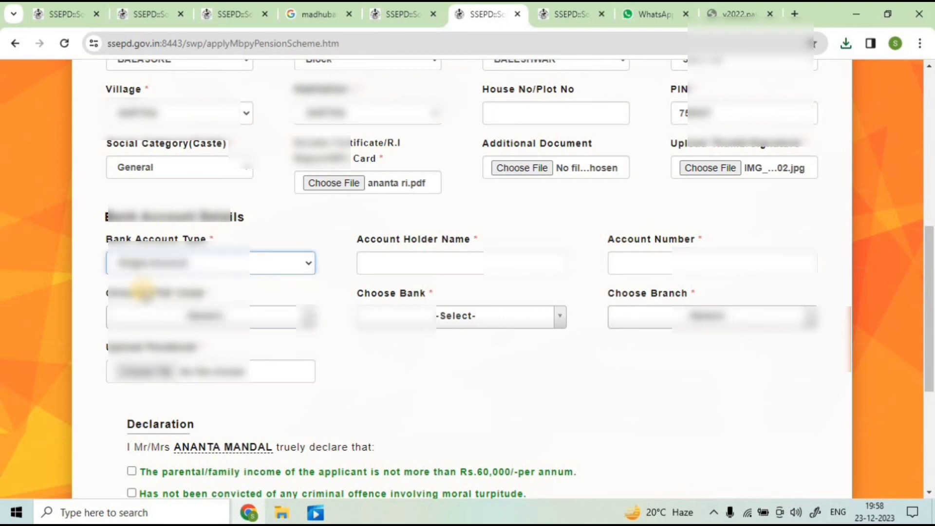
click(225, 264)
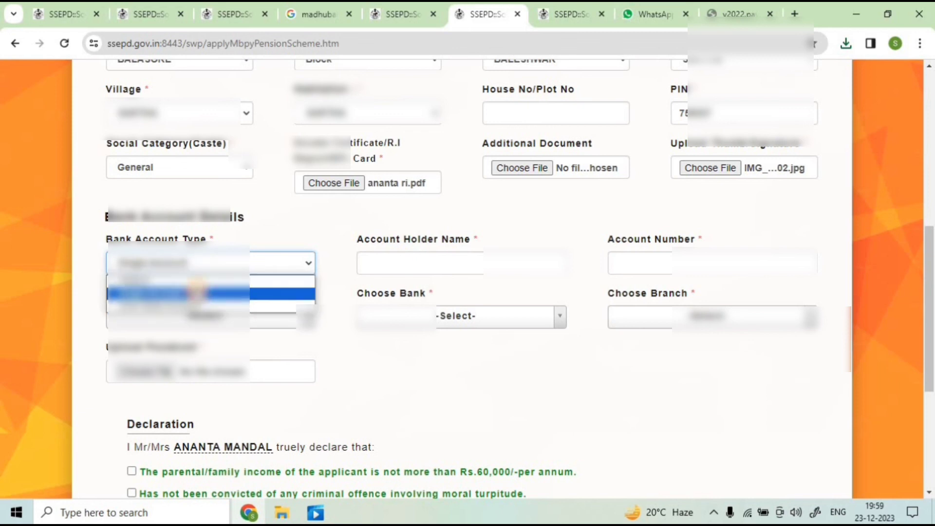
click(190, 293)
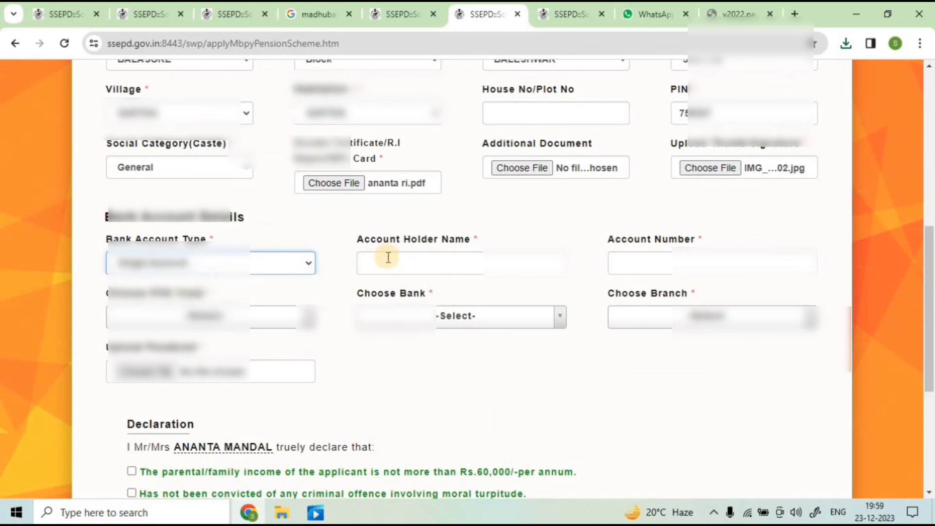
Fill in the account holder's name and the bank account number in the bank account details.
scroll(388, 258, down, 1)
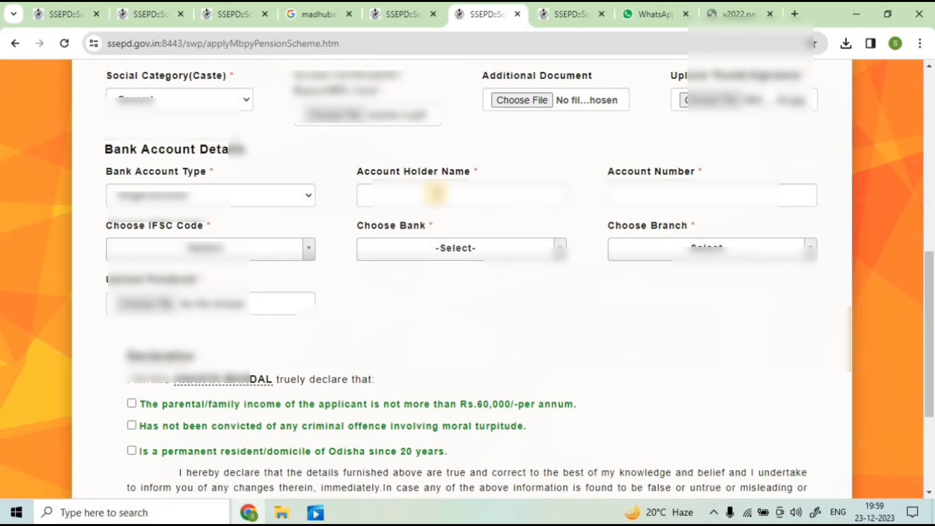
click(619, 190)
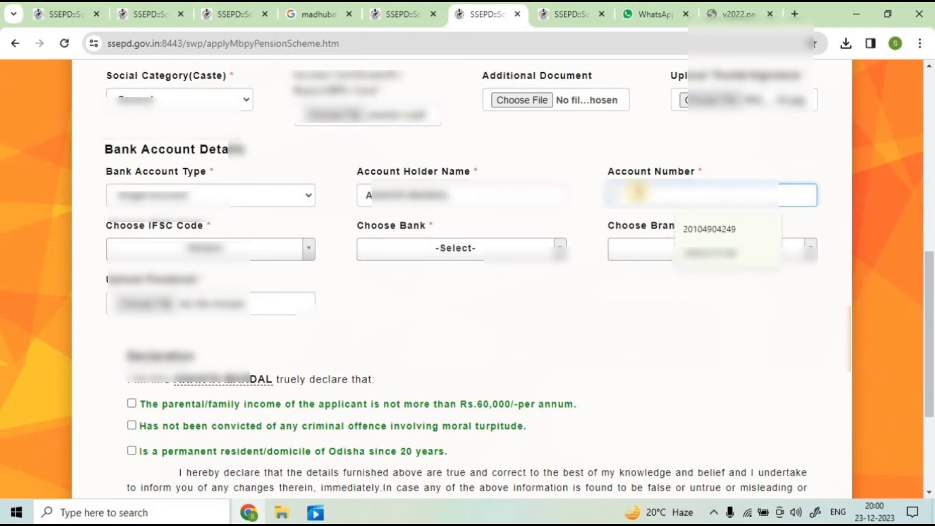
key(ctrl+v)
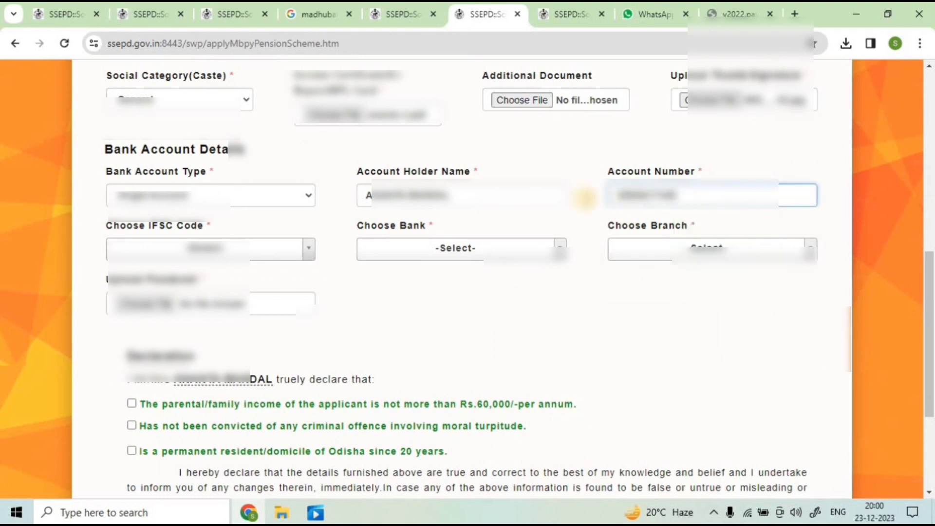
Choose SBIN0006413 as the IFSC code of the applicant's bank account.
click(311, 259)
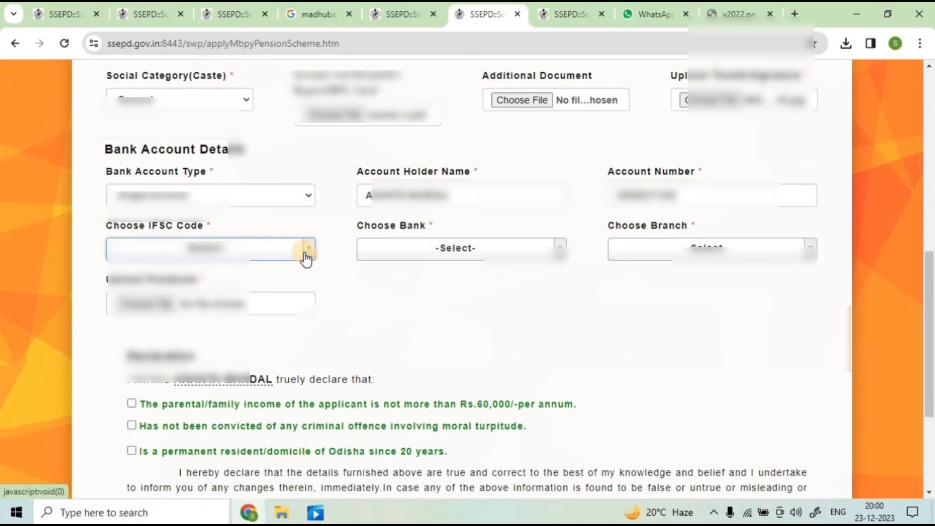
click(306, 254)
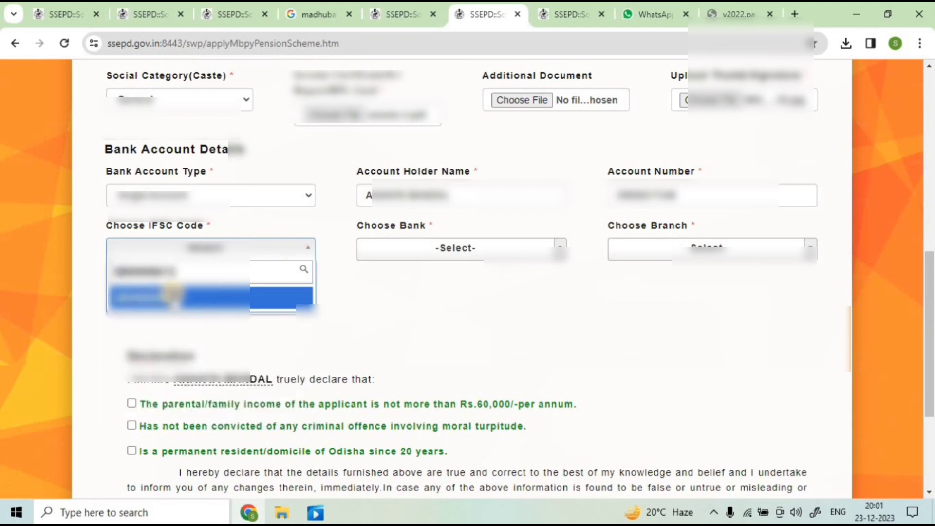
click(173, 295)
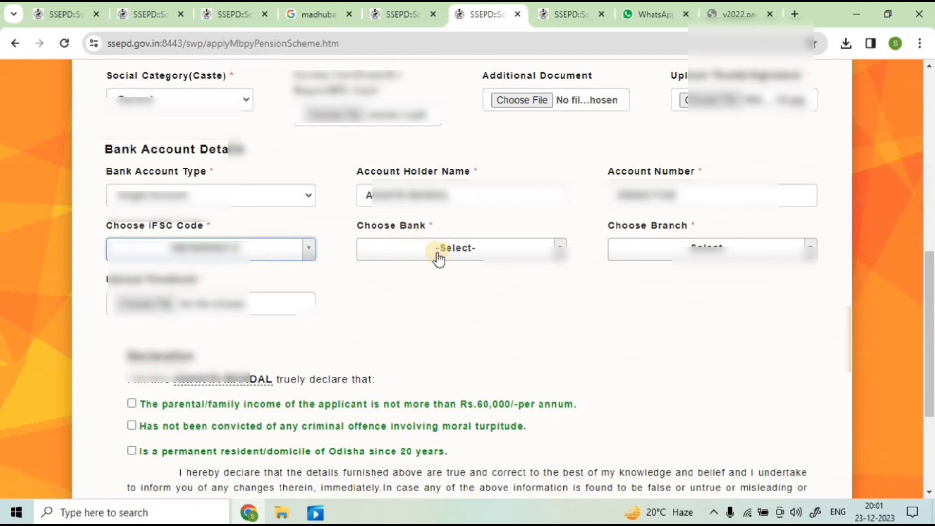
Choose STATE BANK OF INDIA as the bank and SRIRAMPUR as the branch.
click(479, 252)
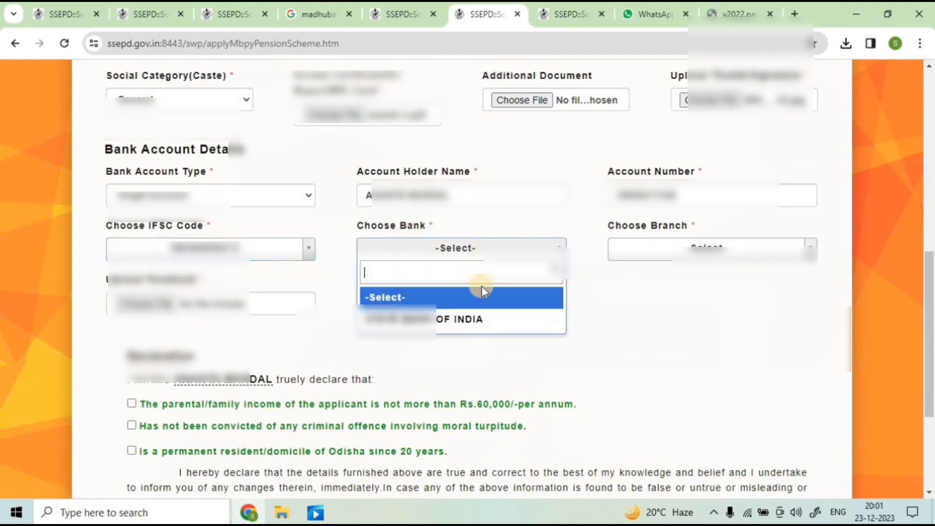
click(474, 318)
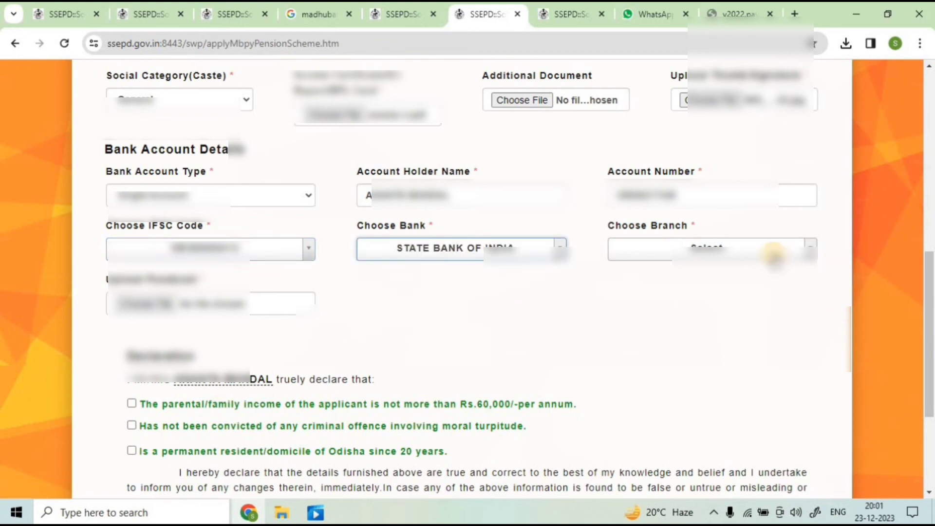
click(771, 251)
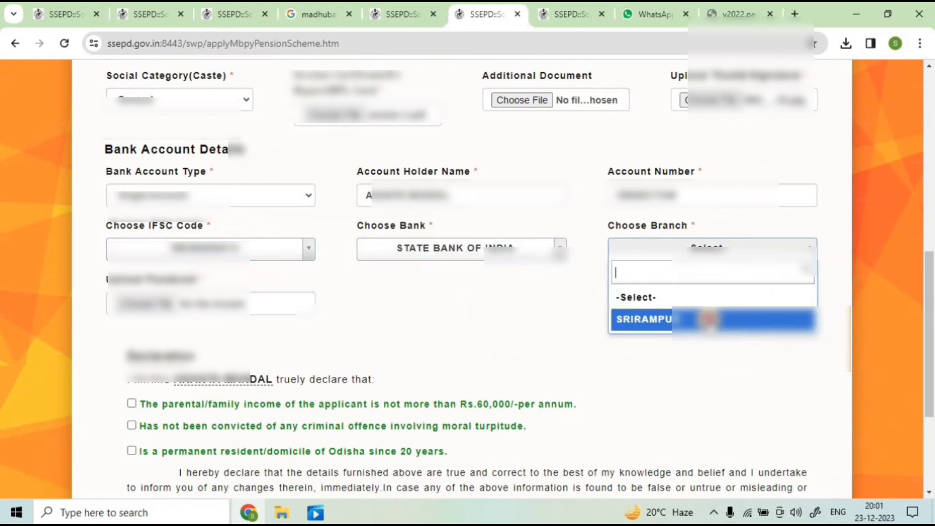
click(707, 319)
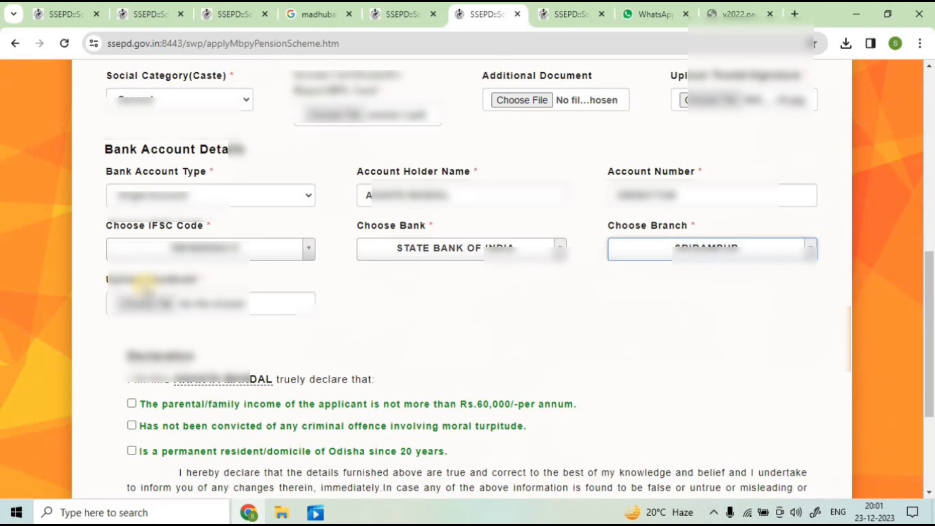
Try to upload the BANK (2) PDF from the applicant's Downloads subfolder as the passbook copy.
click(151, 305)
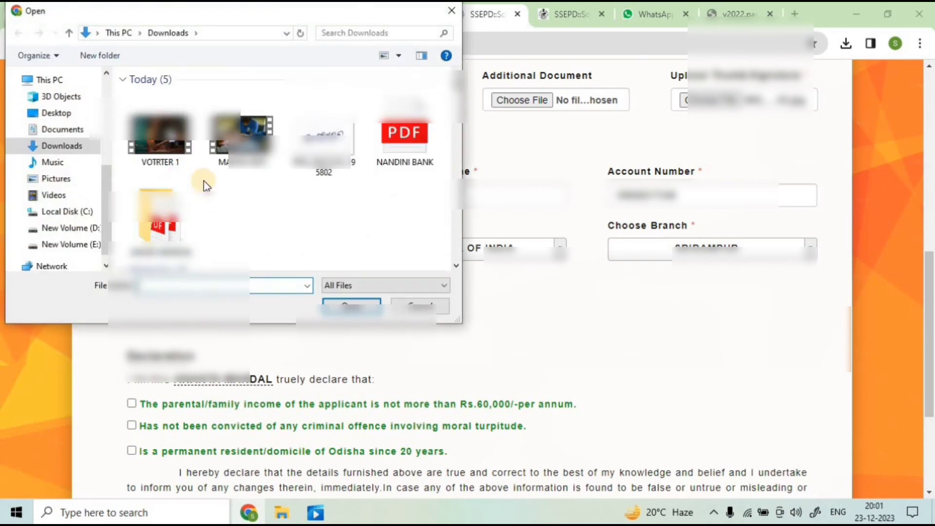
double_click(166, 228)
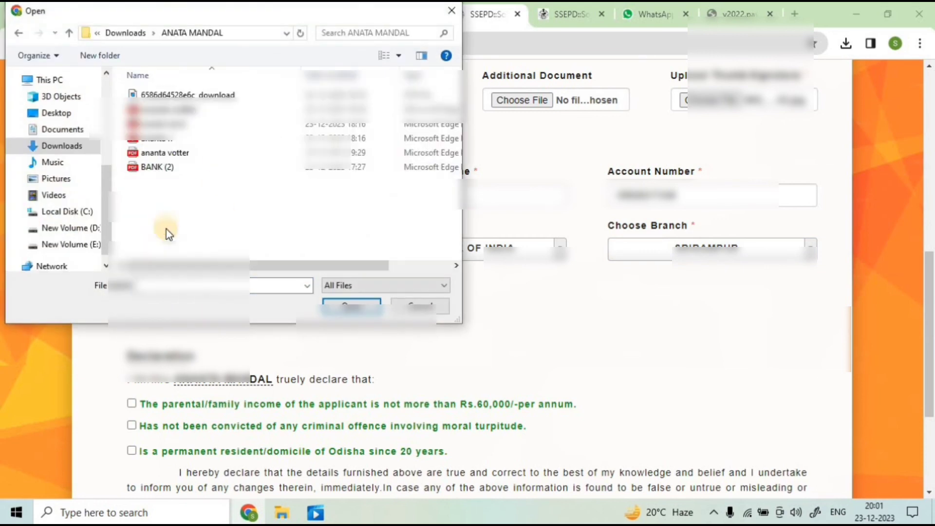
click(163, 167)
click(349, 305)
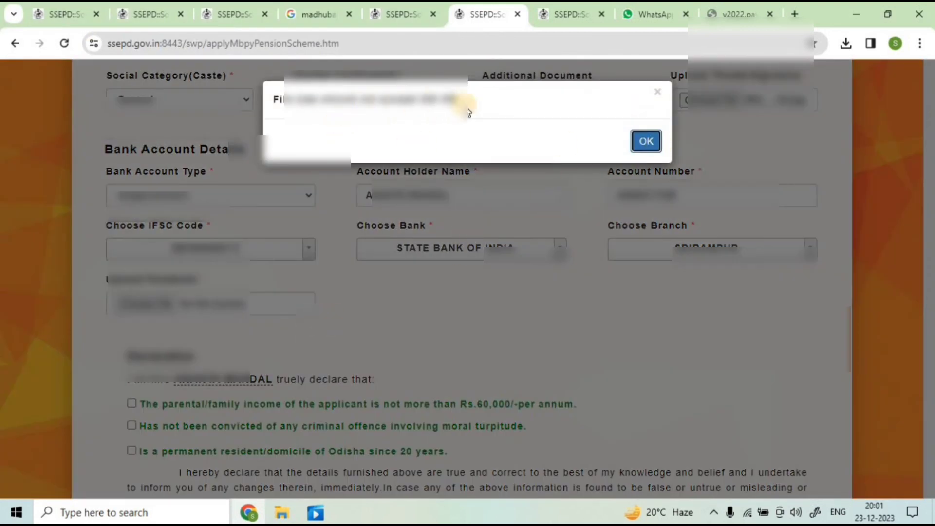
click(635, 146)
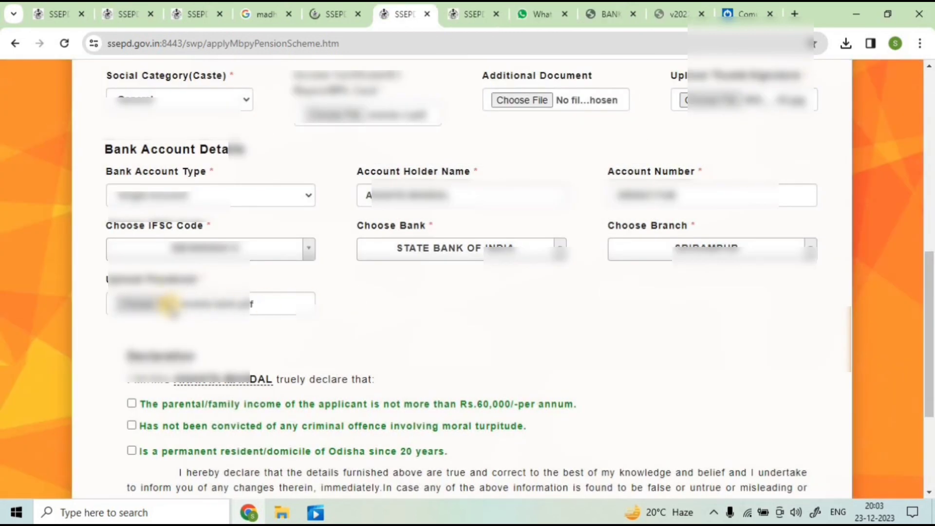
Accept the income, criminal offence and 20-year Odisha residence declarations, and submit the pension application.
scroll(168, 305, down, 3)
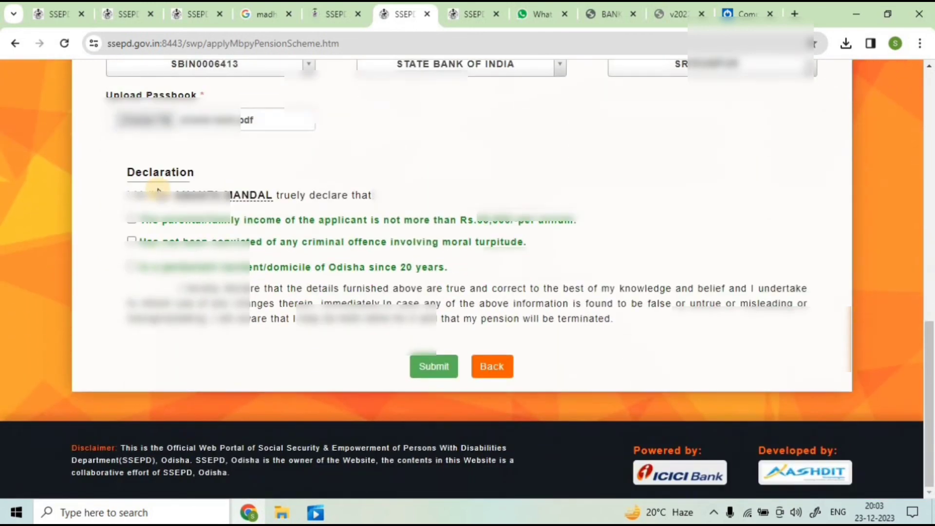
click(131, 218)
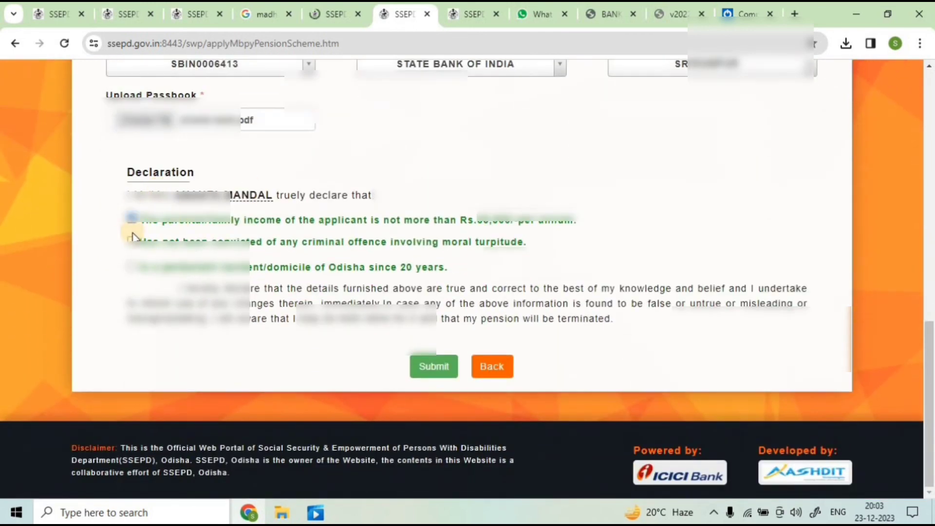
click(131, 240)
click(435, 366)
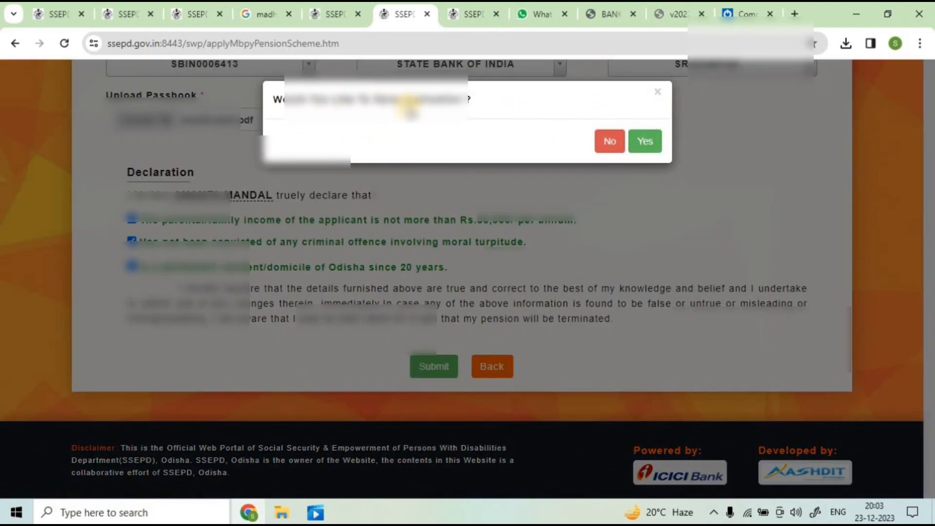
click(645, 142)
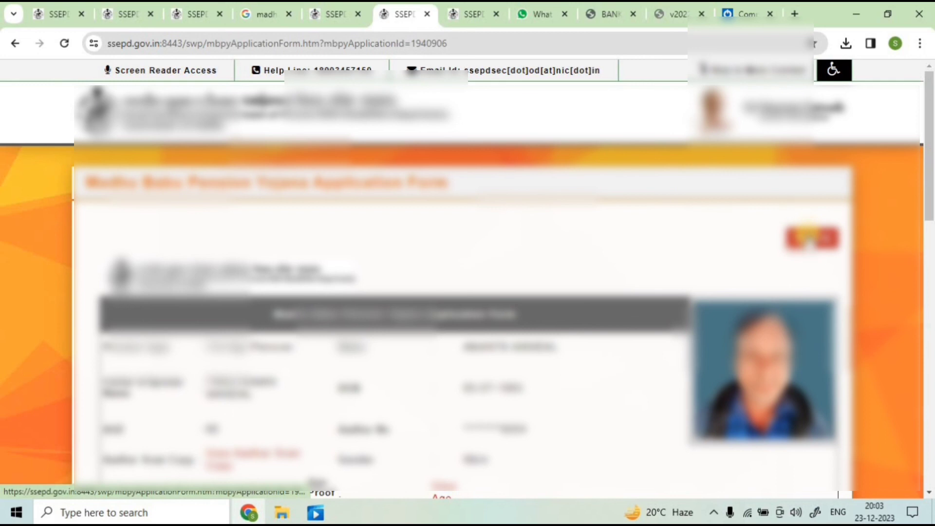
Print the submitted Madhu Babu Pension Yojana application form, selecting a different print destination.
click(810, 239)
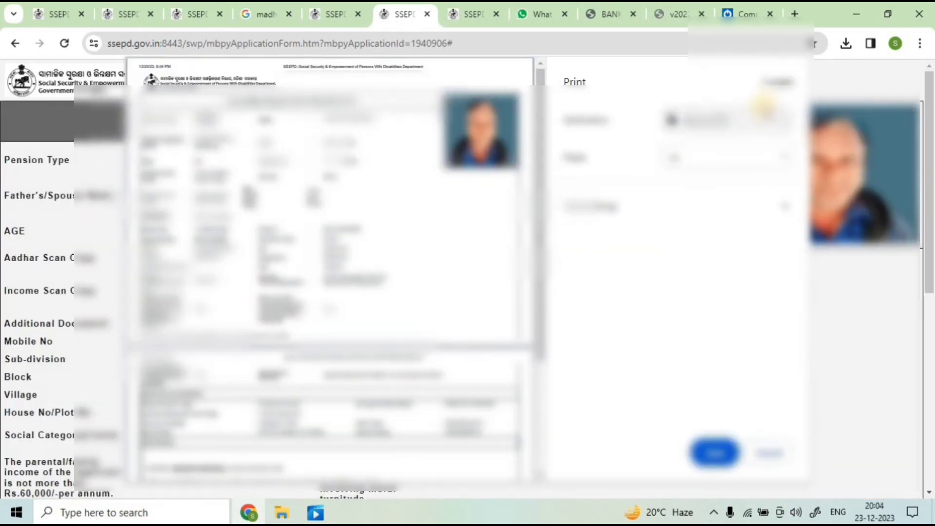
click(756, 119)
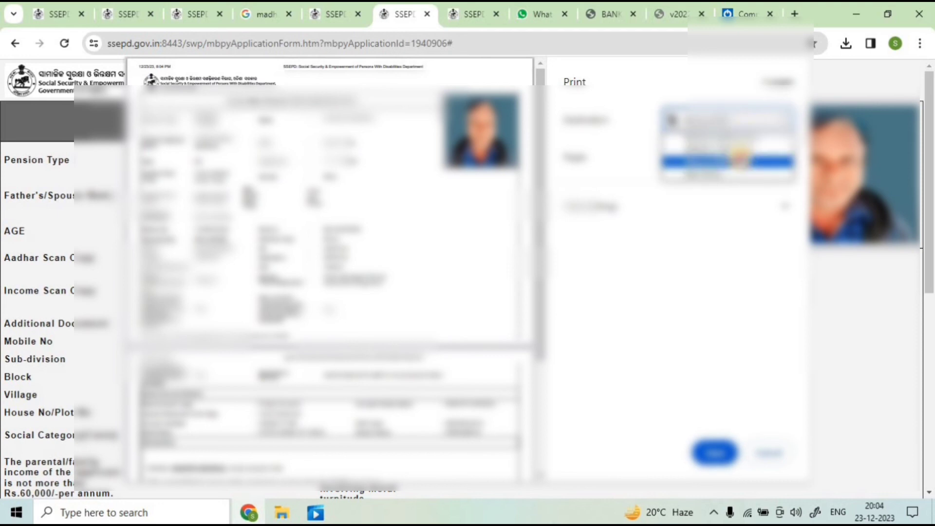
click(749, 144)
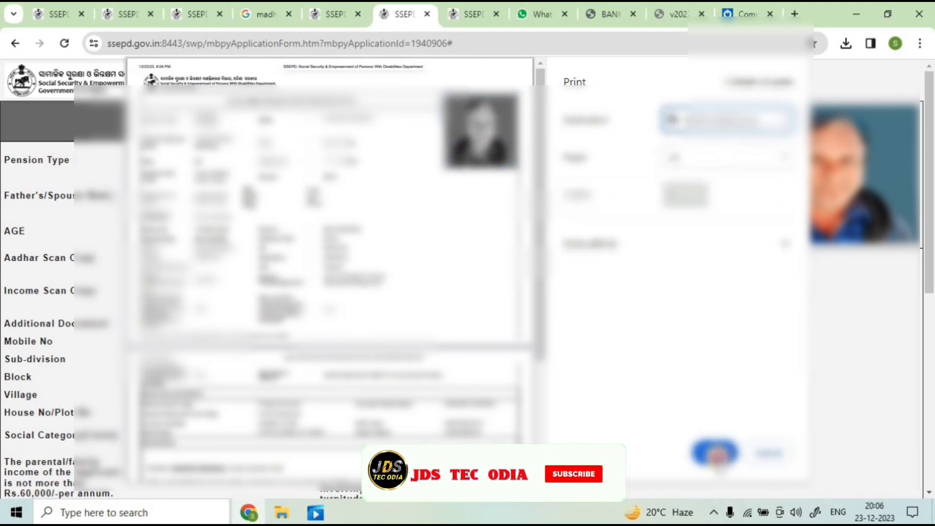
click(715, 452)
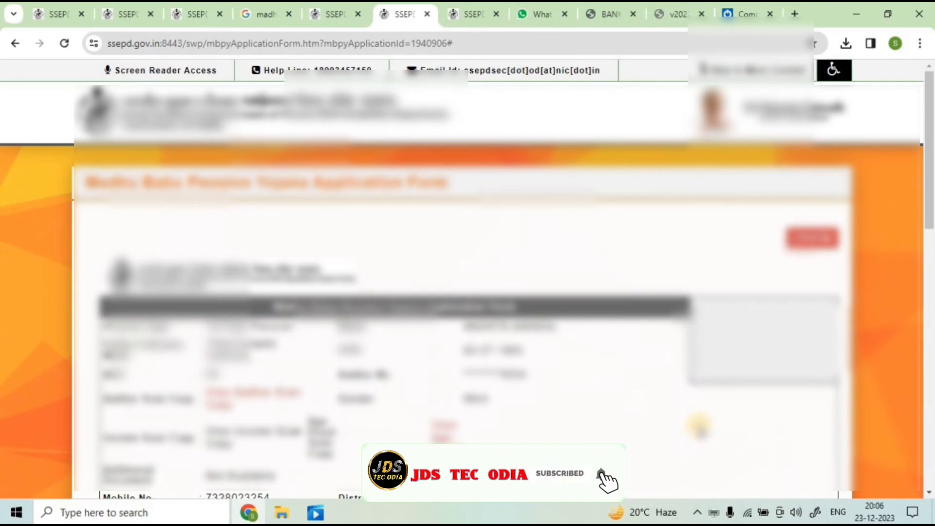